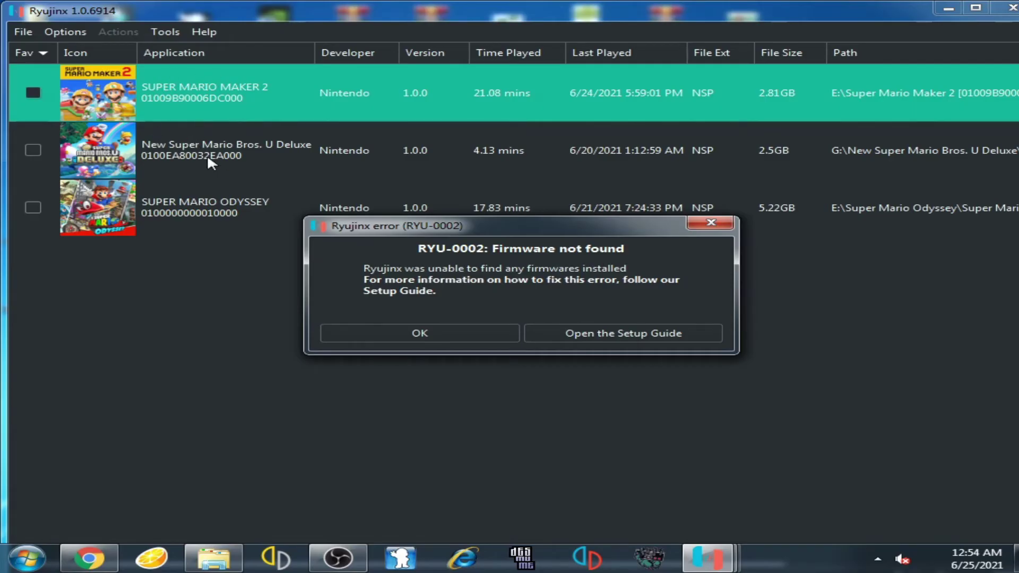
Dismiss the RYU-0002 error, force-close the frozen Ryujinx, and relaunch it from the taskbar
{"action": "left_click", "coordinate": [421, 333]}
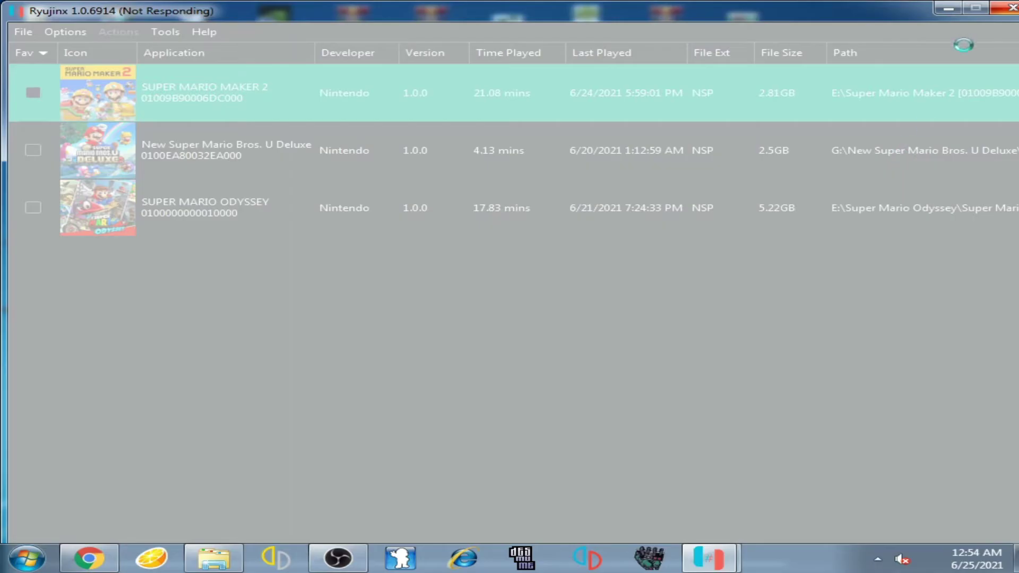
{"action": "left_click", "coordinate": [1001, 8]}
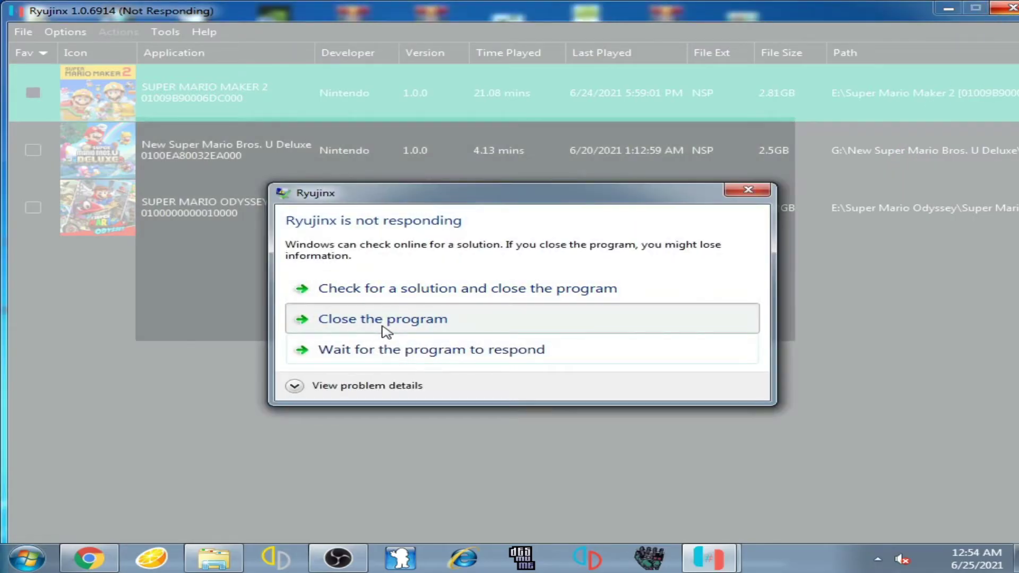
{"action": "left_click", "coordinate": [384, 324]}
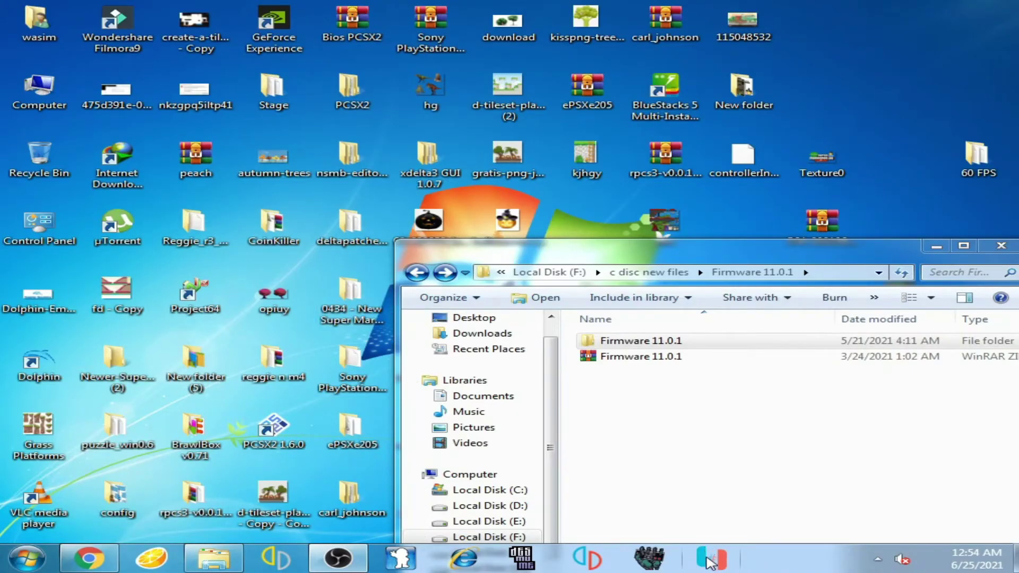
{"action": "left_click", "coordinate": [711, 562]}
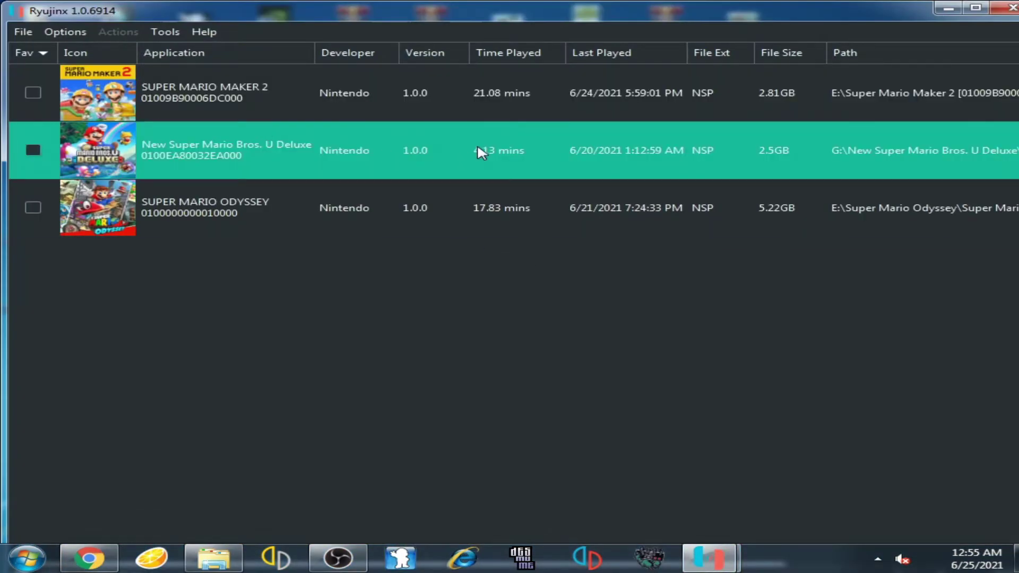
Try launching New Super Mario Bros. U Deluxe and dismiss the resulting Firmware not found error
{"action": "double_click", "coordinate": [221, 167]}
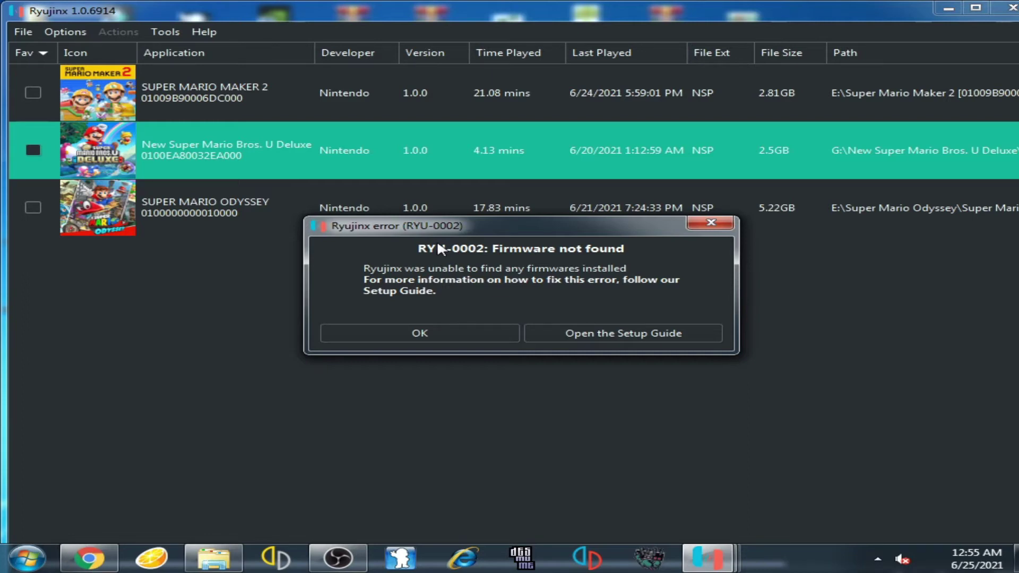
{"action": "left_click", "coordinate": [466, 334]}
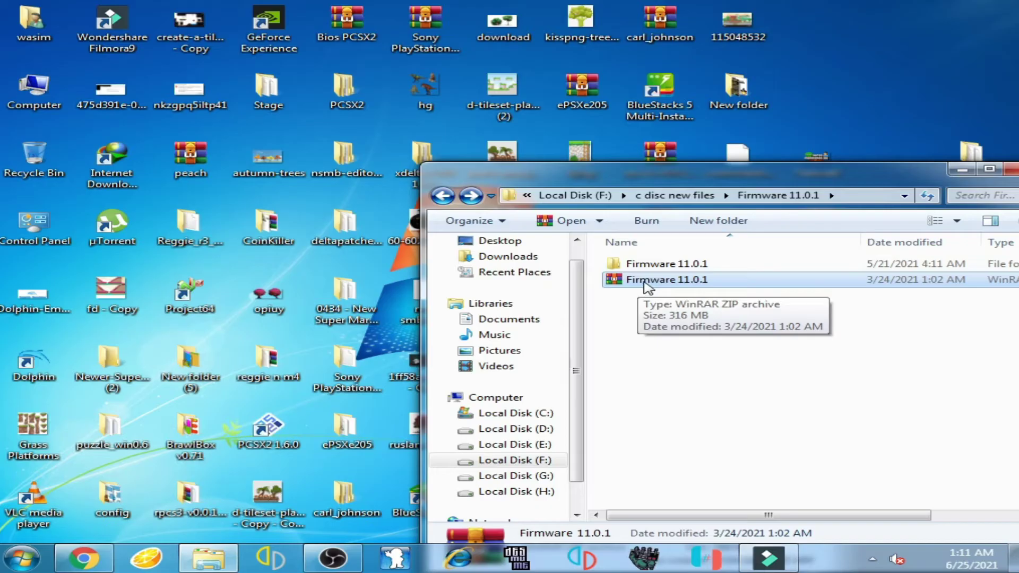
Extract the firmware ZIP to 'Firmware 11.0.1\', skip replacing files, then open that folder
{"action": "right_click", "coordinate": [645, 289]}
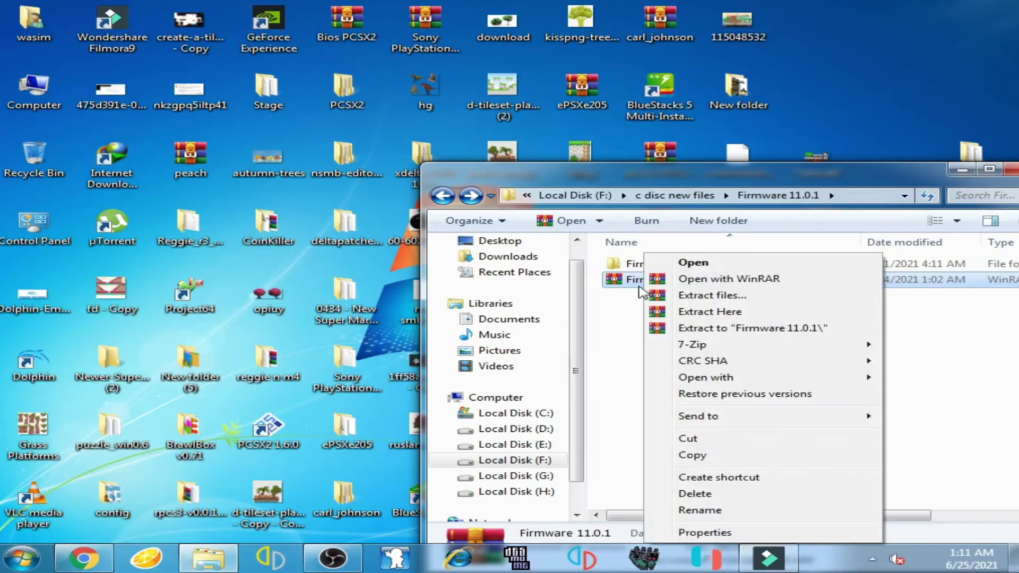
{"action": "left_click", "coordinate": [701, 333]}
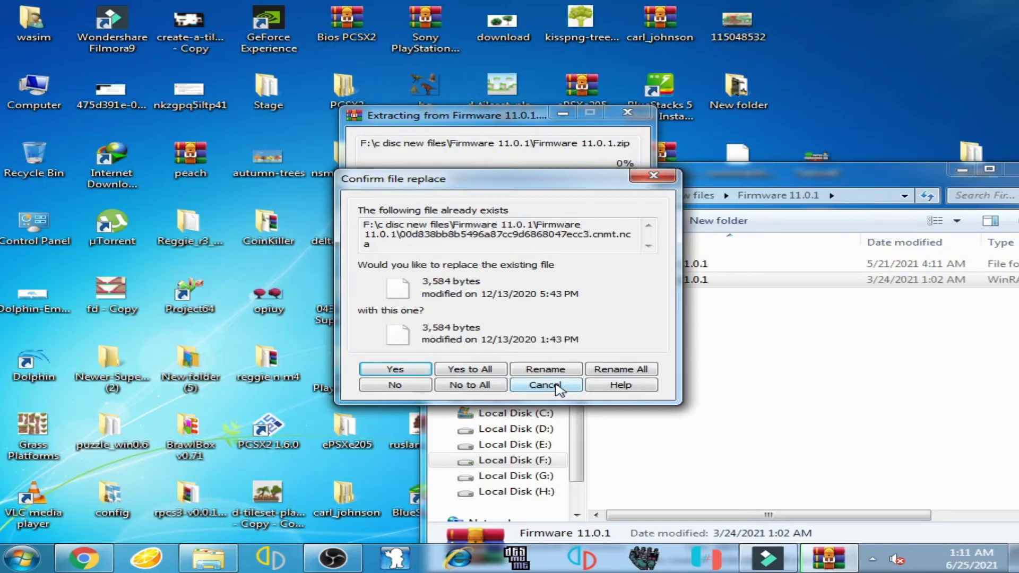
{"action": "left_click", "coordinate": [557, 385]}
{"action": "left_click", "coordinate": [369, 388]}
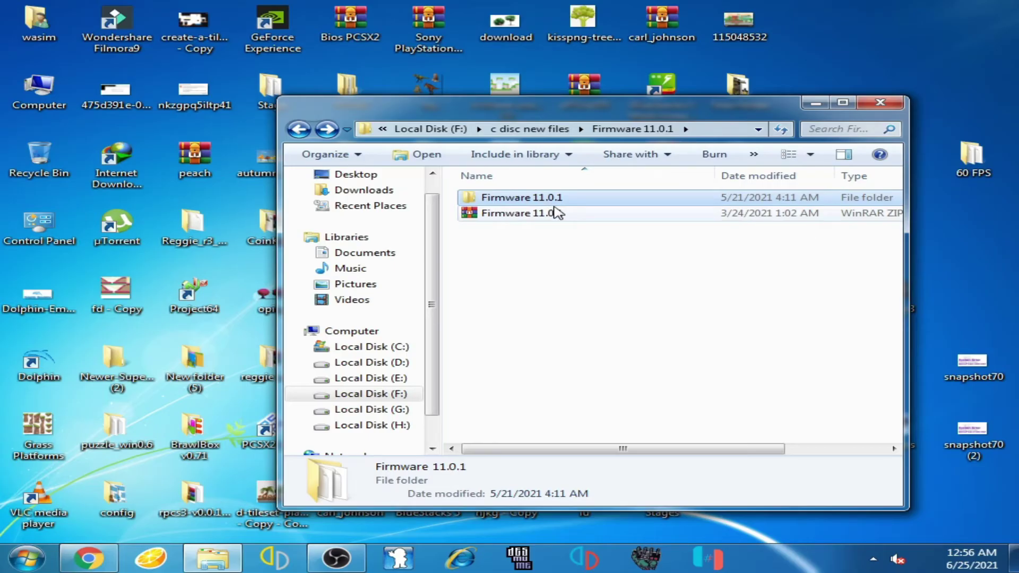
{"action": "double_click", "coordinate": [551, 204]}
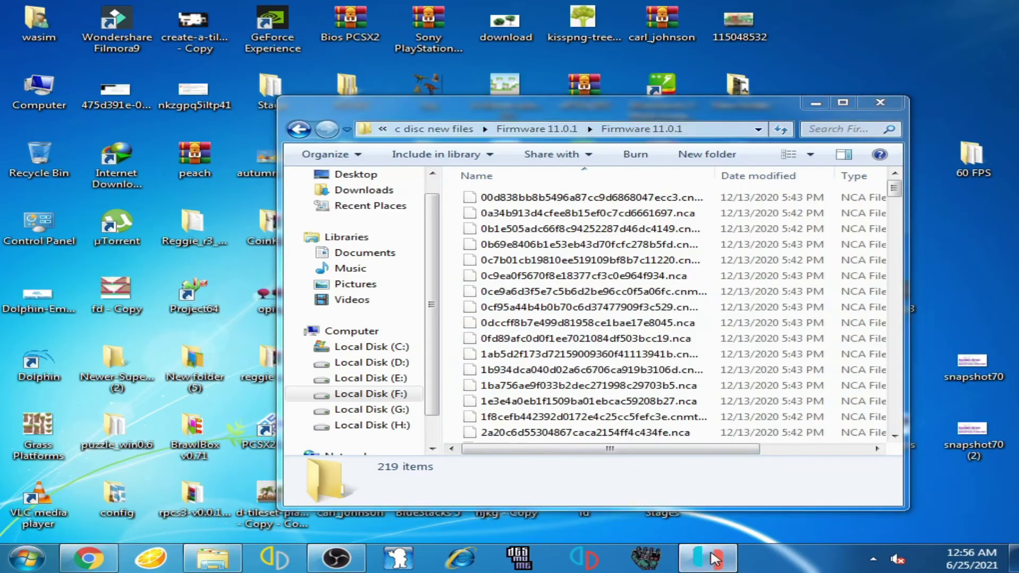
{"action": "left_click", "coordinate": [711, 559]}
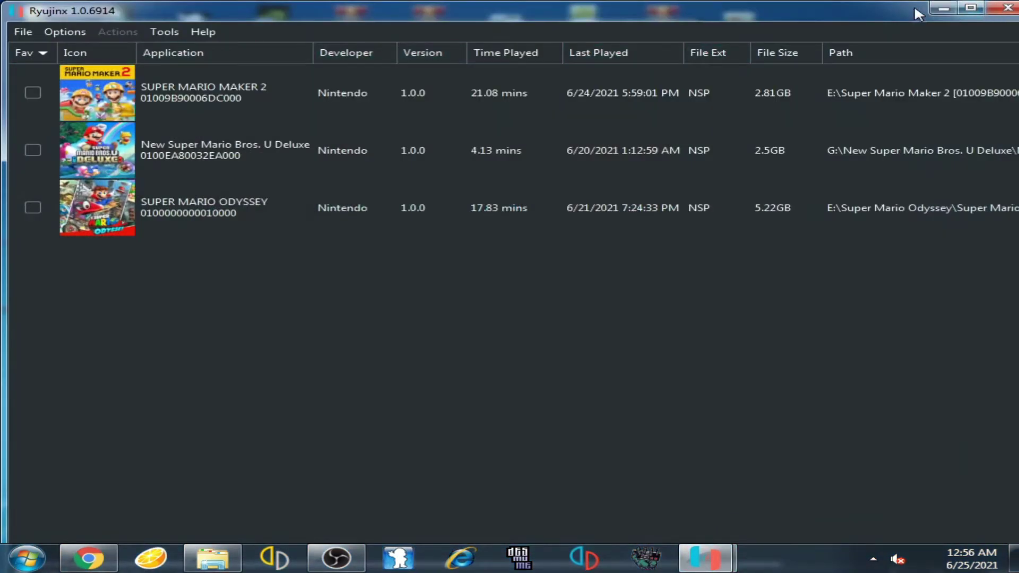
Arrange the Ryujinx and Explorer windows side by side, then open Tools > Install Firmware
{"action": "left_click_drag", "start_coordinate": [884, 7], "coordinate": [711, 93]}
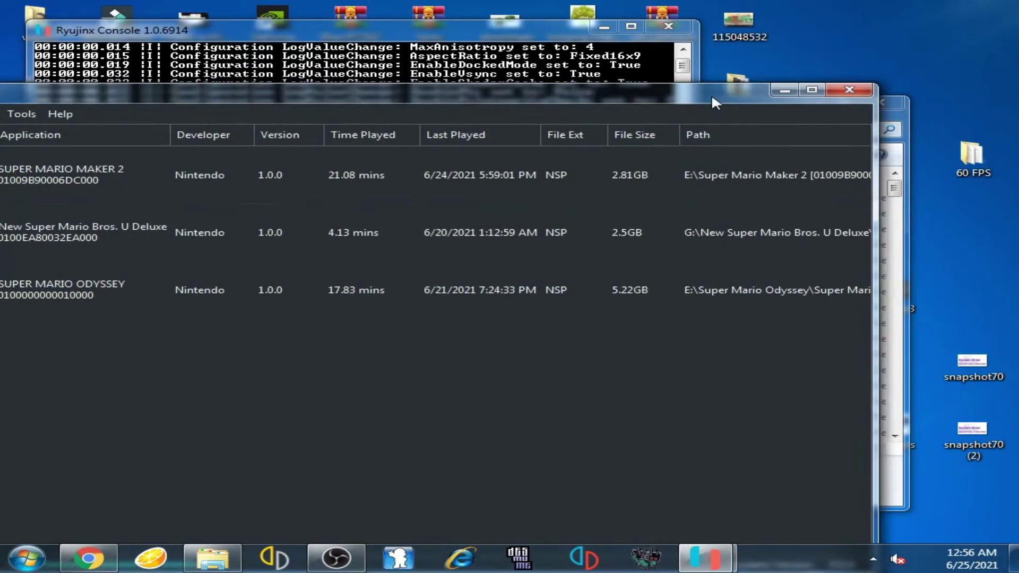
{"action": "left_click_drag", "start_coordinate": [866, 257], "coordinate": [547, 257]}
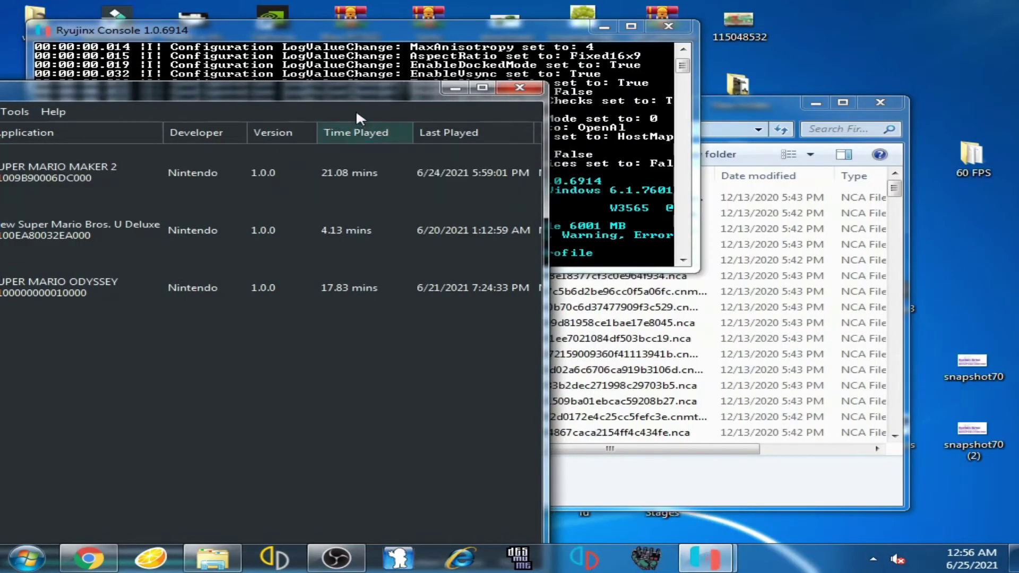
{"action": "left_click_drag", "start_coordinate": [349, 94], "coordinate": [568, 36]}
{"action": "left_click_drag", "start_coordinate": [796, 101], "coordinate": [942, 162]}
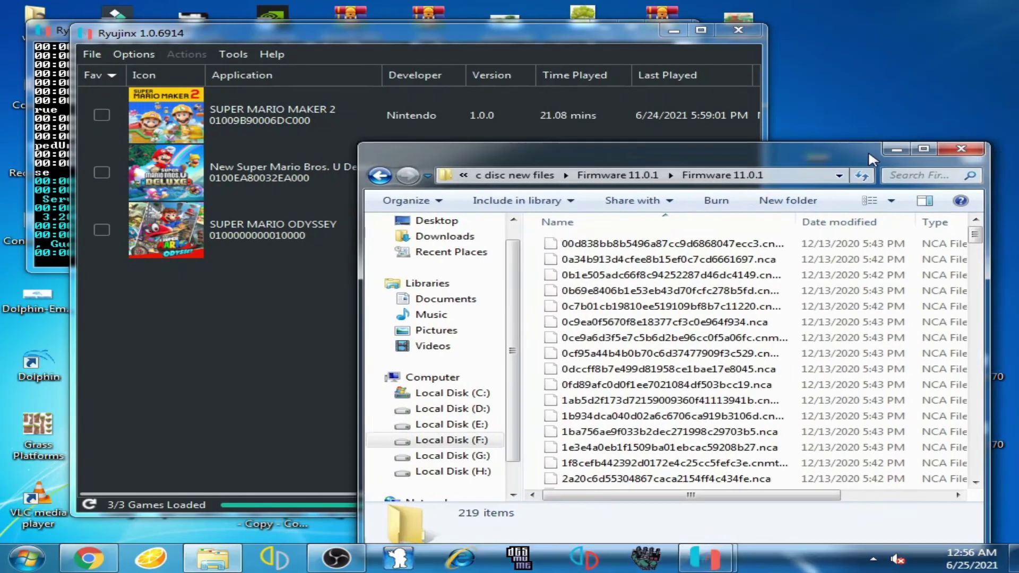
{"action": "left_click", "coordinate": [446, 196]}
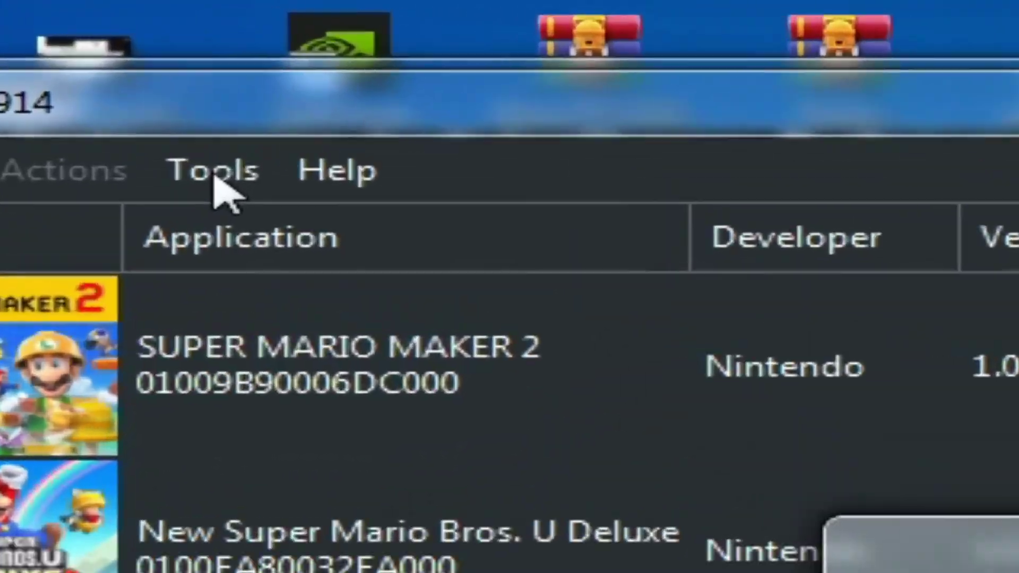
{"action": "left_click", "coordinate": [76, 143]}
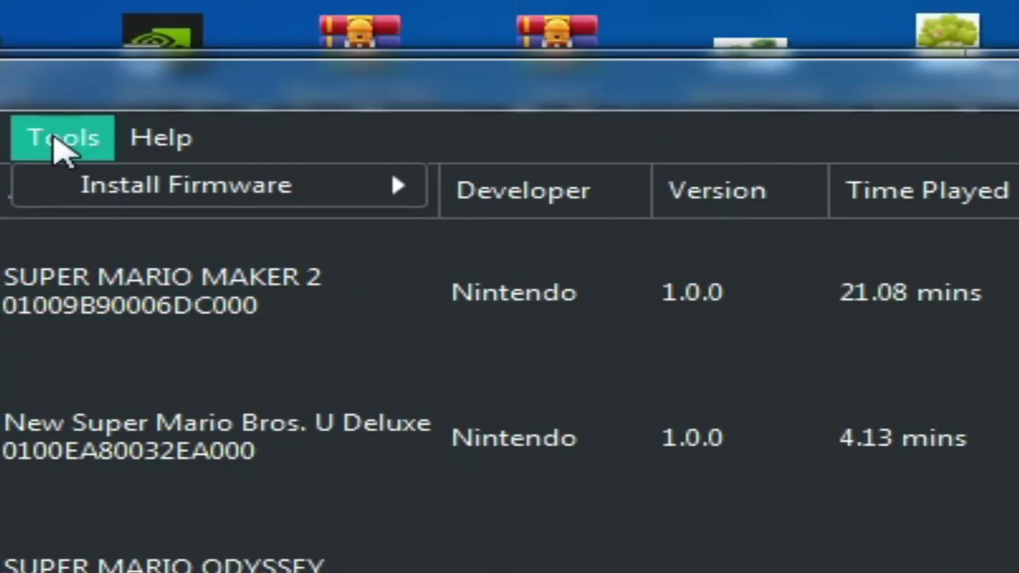
{"action": "mouse_move", "coordinate": [282, 73]}
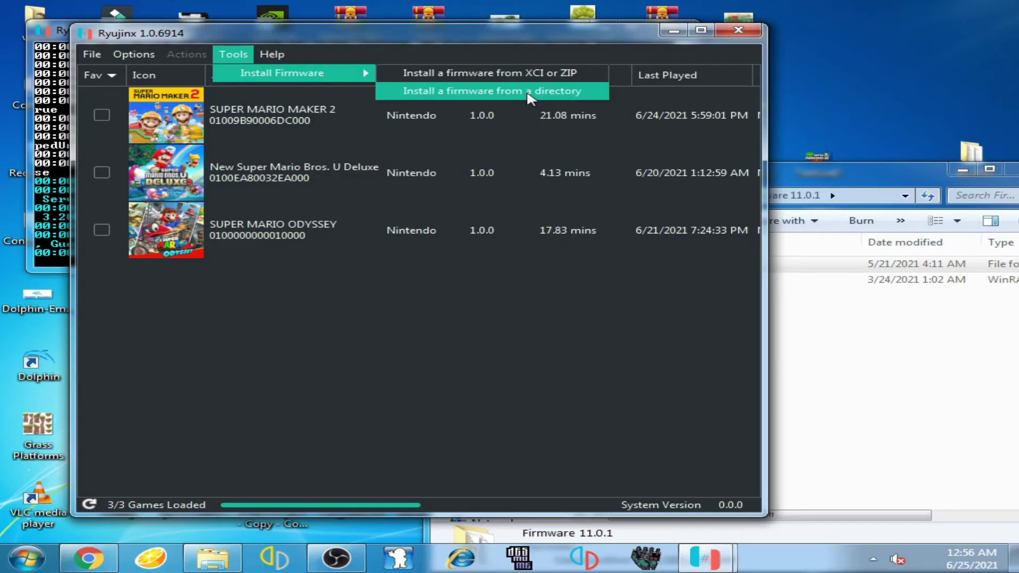
Install firmware from a directory: F:\c disc new files\Firmware 11.0.1
{"action": "left_click", "coordinate": [494, 92]}
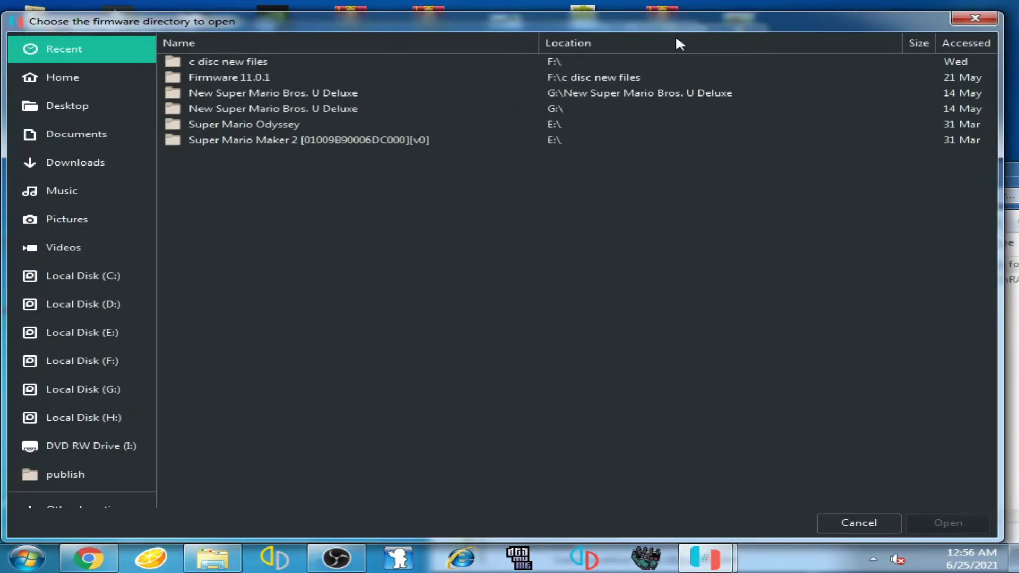
{"action": "left_click_drag", "start_coordinate": [687, 16], "coordinate": [465, 62]}
{"action": "left_click", "coordinate": [887, 326]}
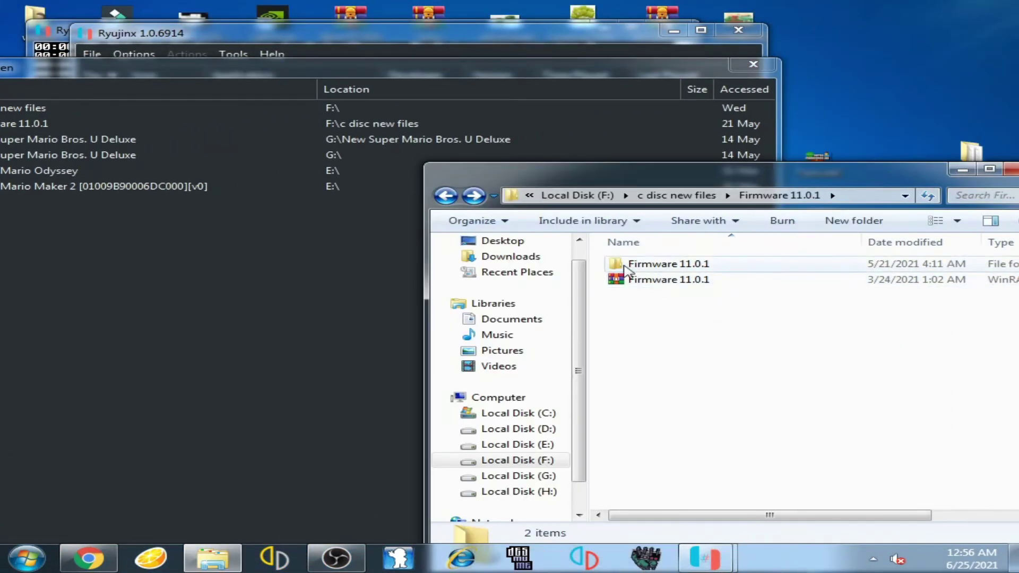
{"action": "left_click_drag", "start_coordinate": [273, 74], "coordinate": [539, 62]}
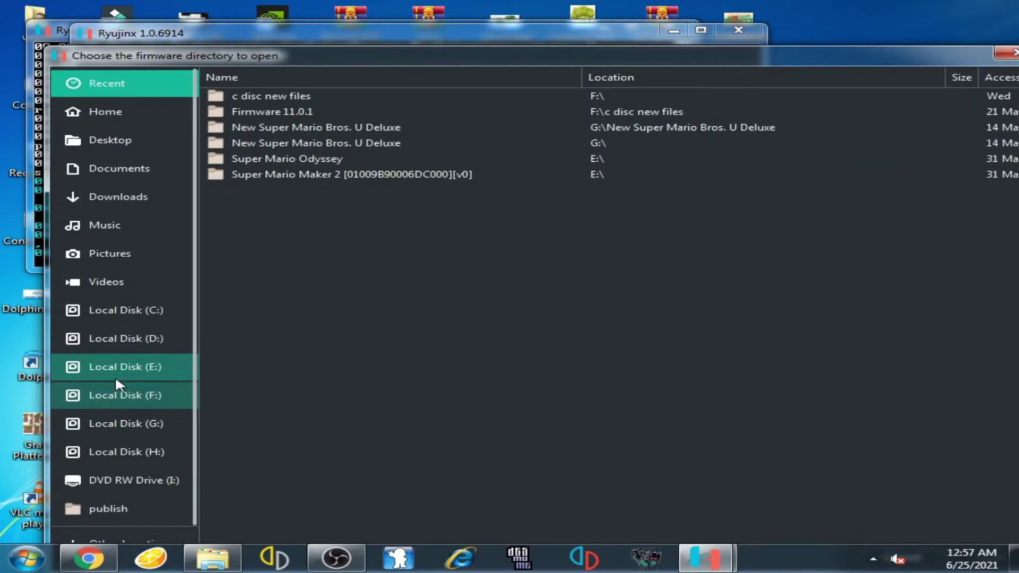
{"action": "left_click", "coordinate": [103, 369]}
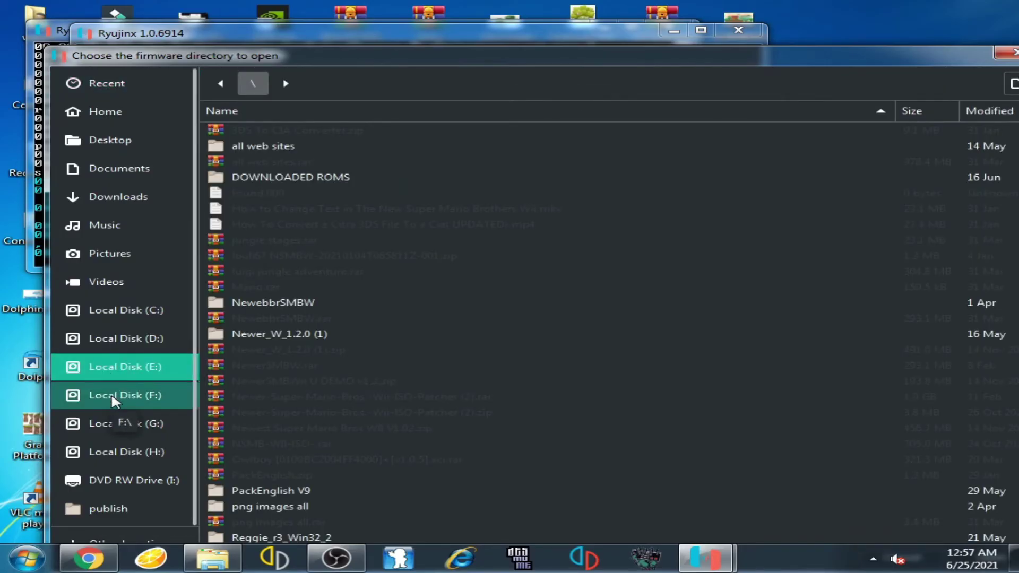
{"action": "left_click", "coordinate": [124, 402]}
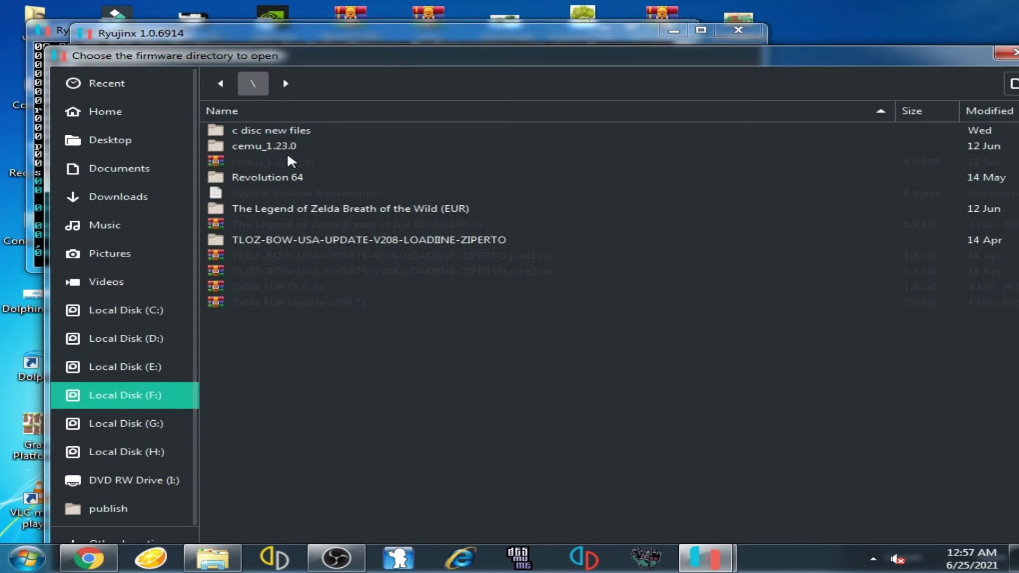
{"action": "double_click", "coordinate": [263, 134]}
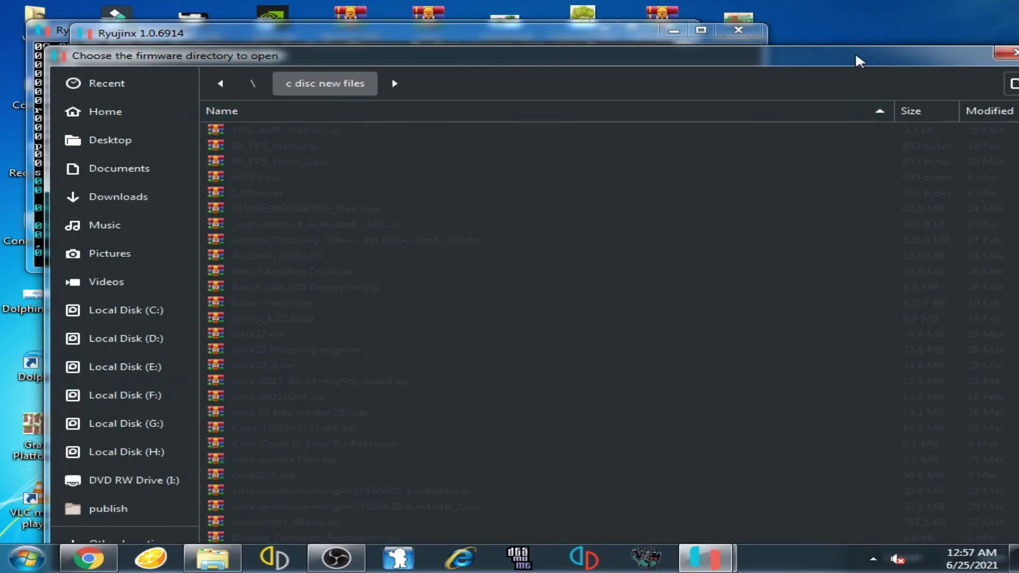
{"action": "left_click_drag", "start_coordinate": [856, 58], "coordinate": [761, 42]}
{"action": "left_click_drag", "start_coordinate": [942, 141], "coordinate": [946, 214]}
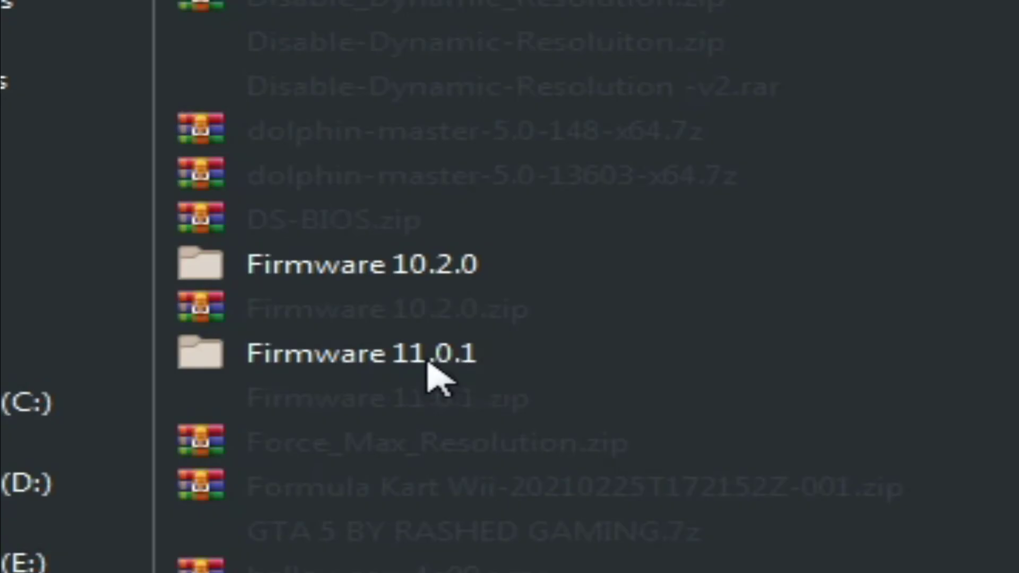
{"action": "left_click", "coordinate": [159, 280]}
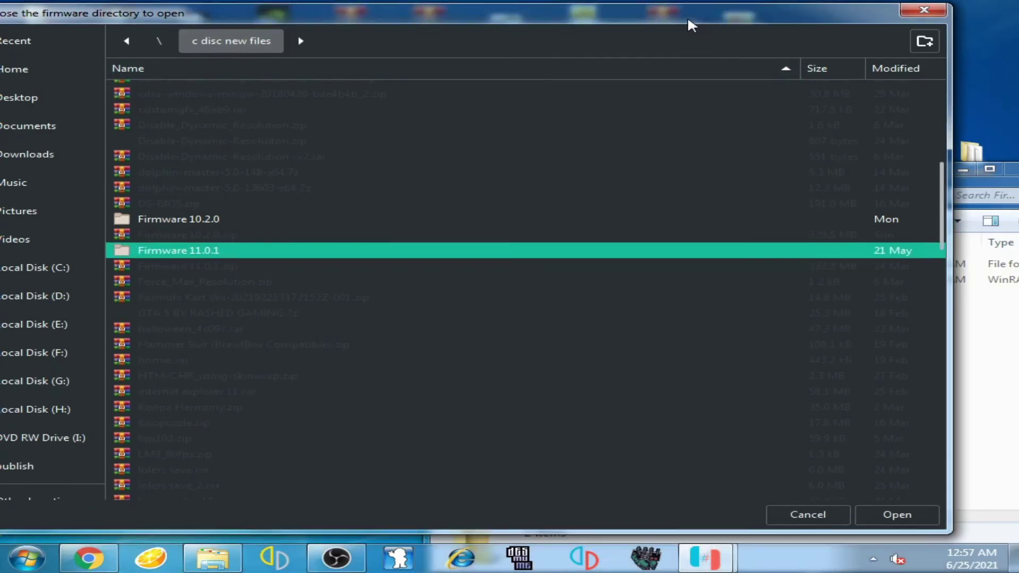
{"action": "left_click", "coordinate": [899, 513]}
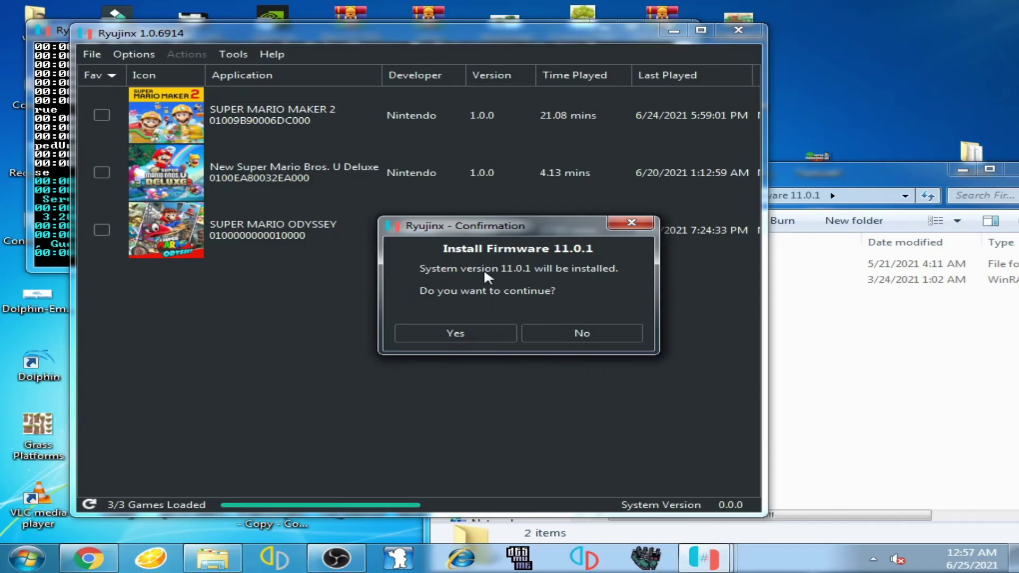
Confirm installing system version 11.0.1 and acknowledge the success message
{"action": "left_click", "coordinate": [460, 334]}
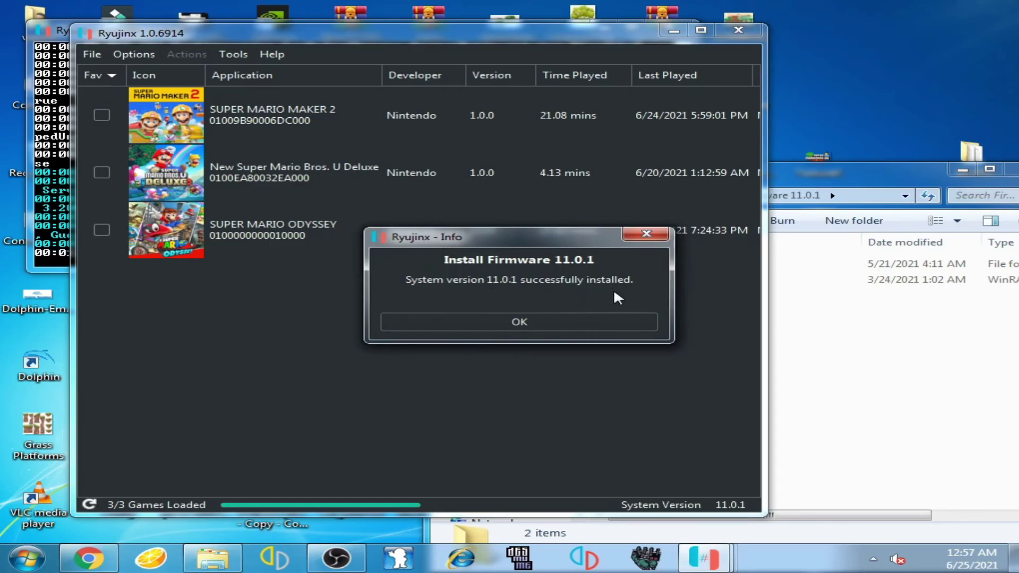
{"action": "left_click", "coordinate": [509, 323]}
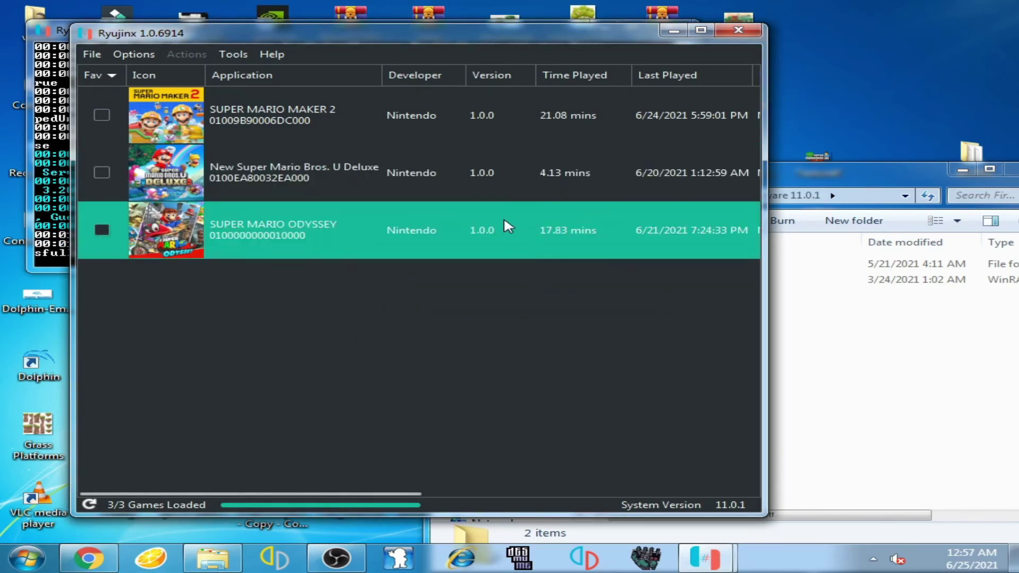
Move the Ryujinx window aside and position the Super Mario Maker 2 game window
{"action": "left_click_drag", "start_coordinate": [534, 42], "coordinate": [587, 74]}
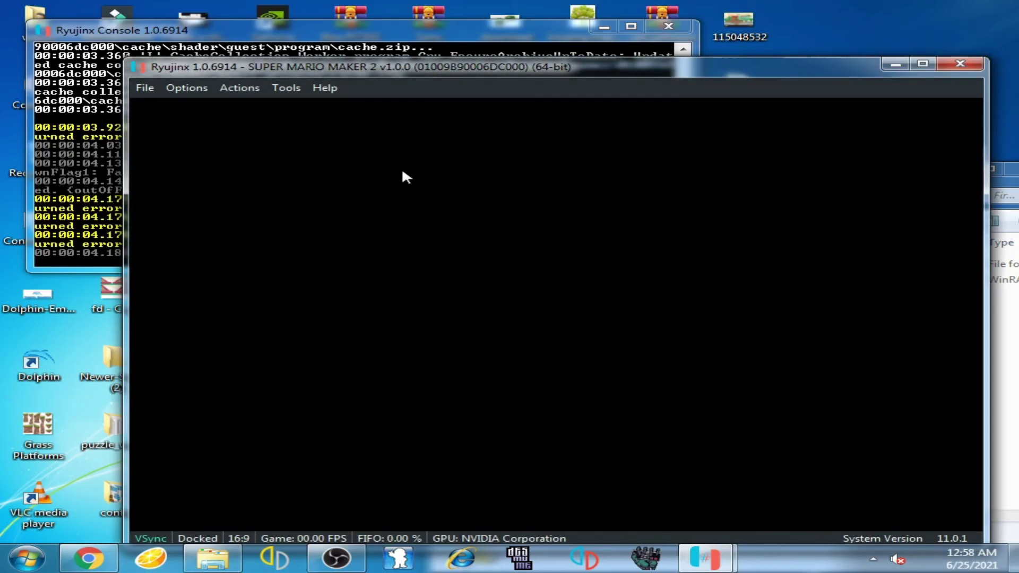
{"action": "left_click_drag", "start_coordinate": [519, 71], "coordinate": [475, 57]}
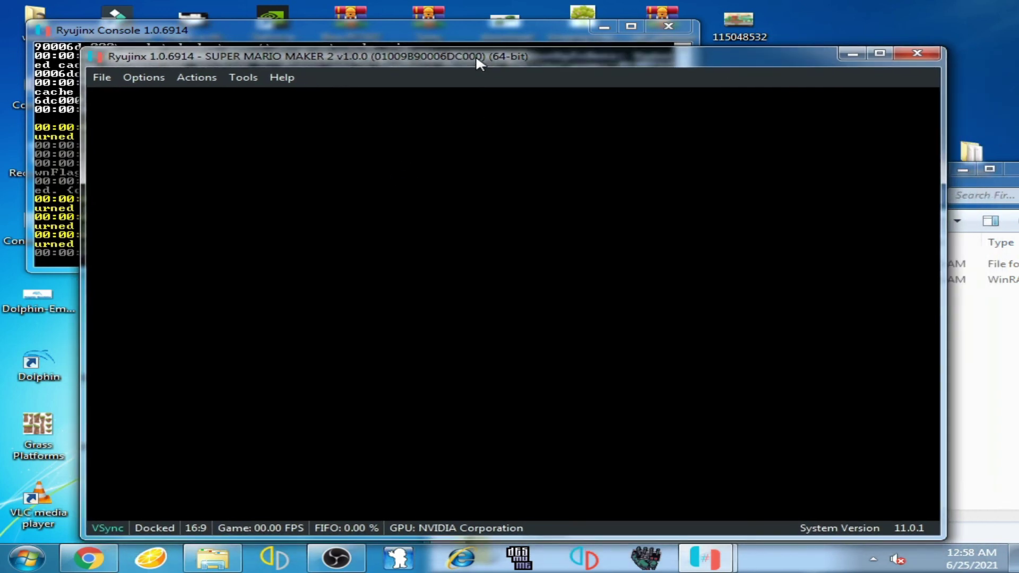